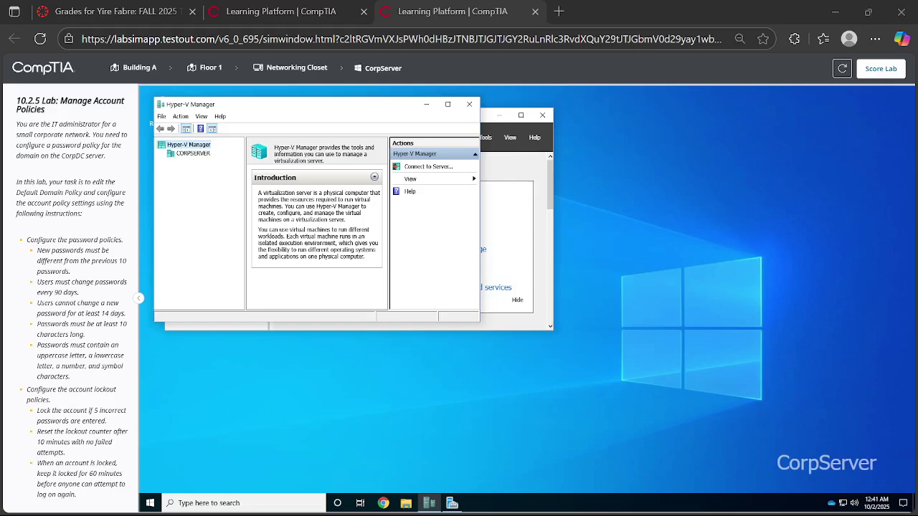
Step: Connect to the CorpDC virtual machine hosted on CORPSERVER and enlarge its connection window to full size
click(707, 128)
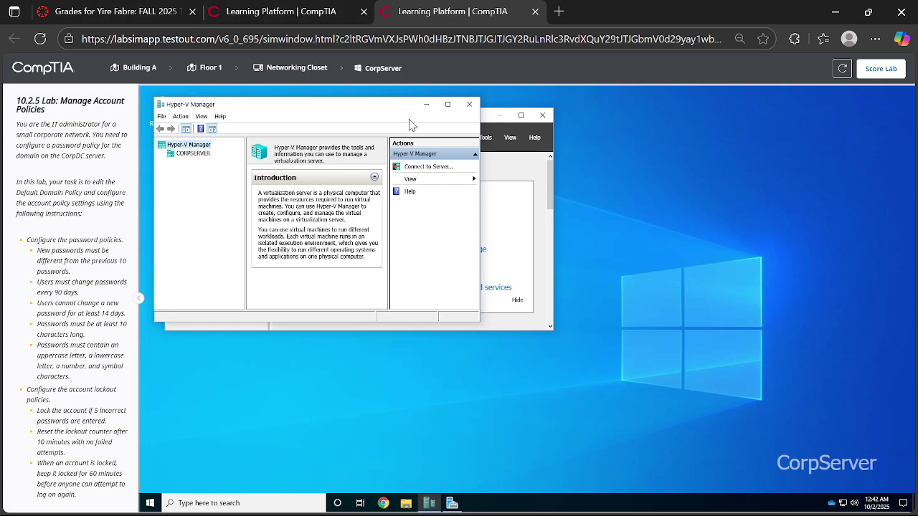
click(448, 106)
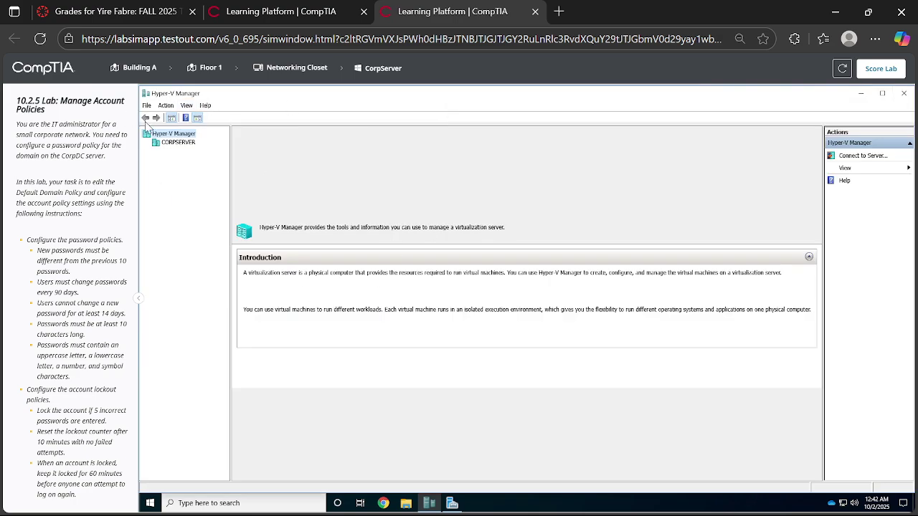
click(193, 148)
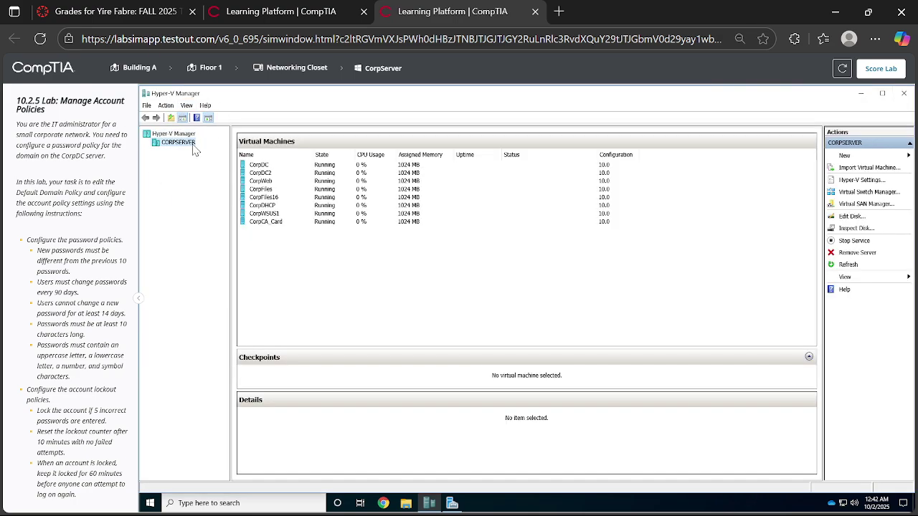
click(282, 168)
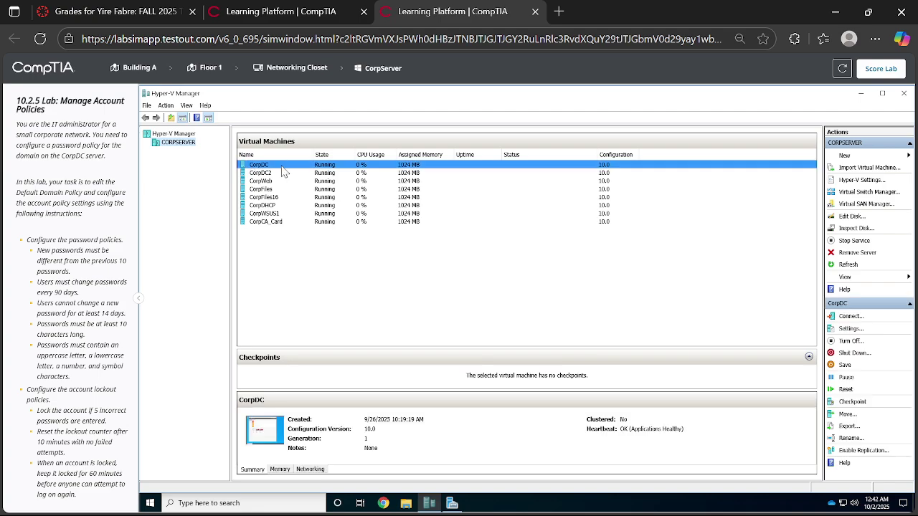
double_click(282, 170)
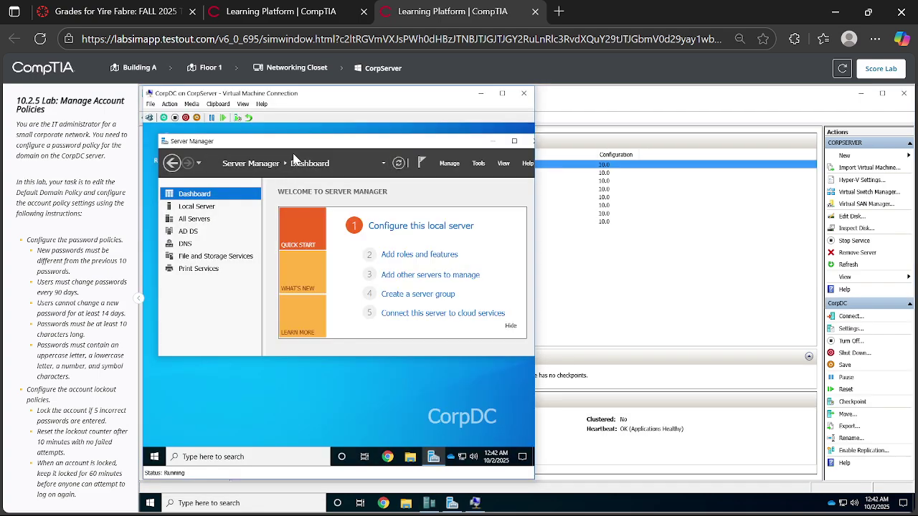
click(503, 95)
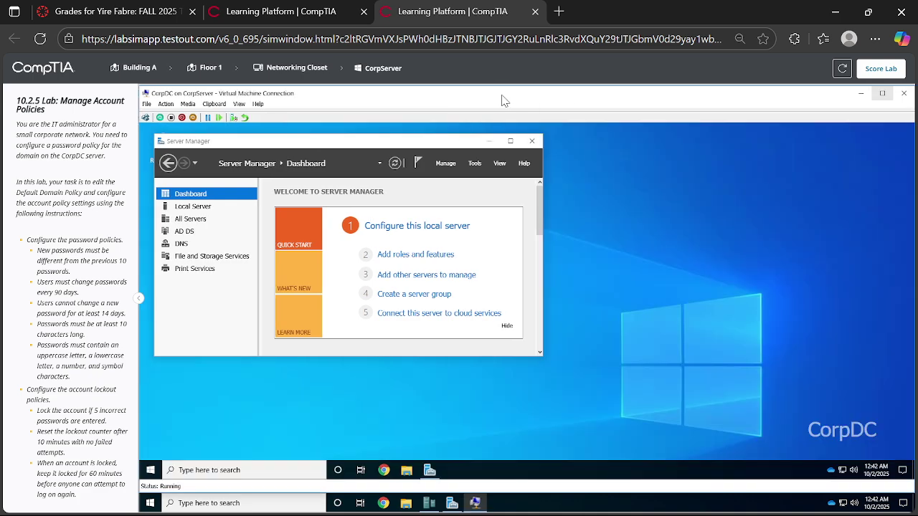
Step: Open Group Policy Management from Server Manager on CorpDC and maximize its window
click(510, 141)
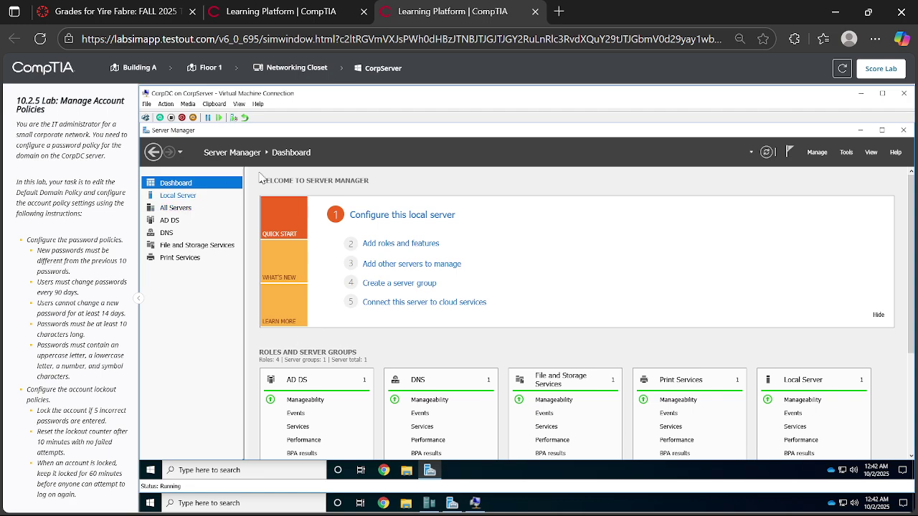
click(847, 153)
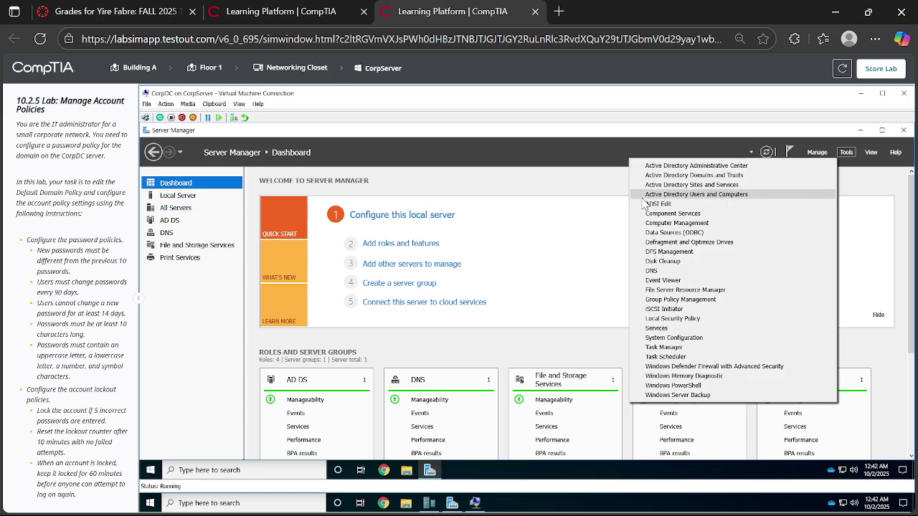
click(672, 300)
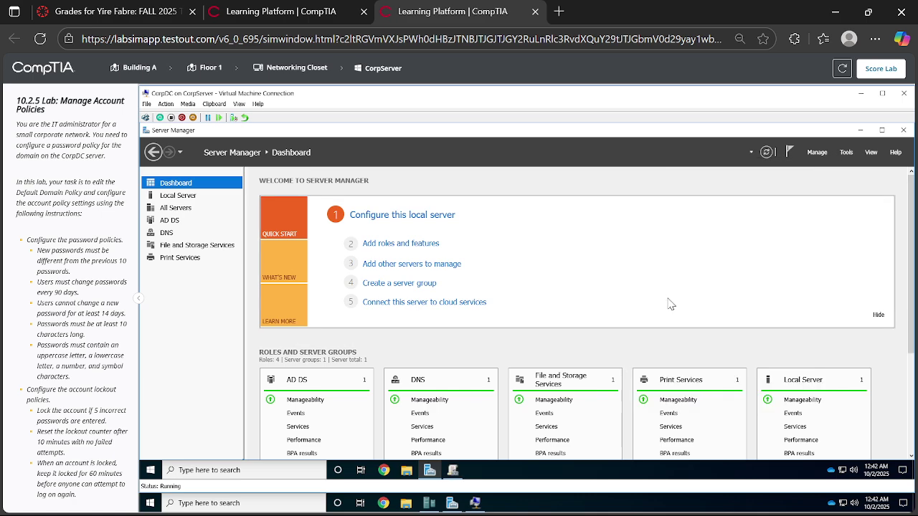
click(847, 152)
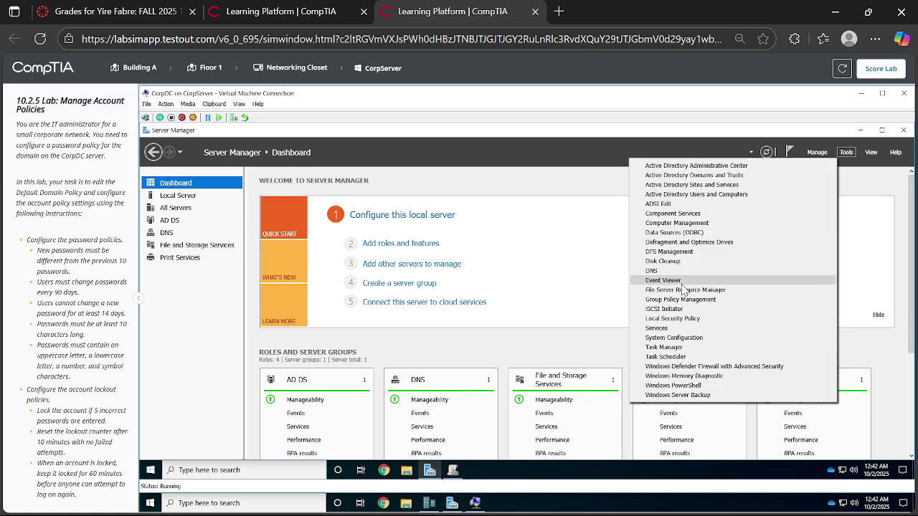
click(680, 302)
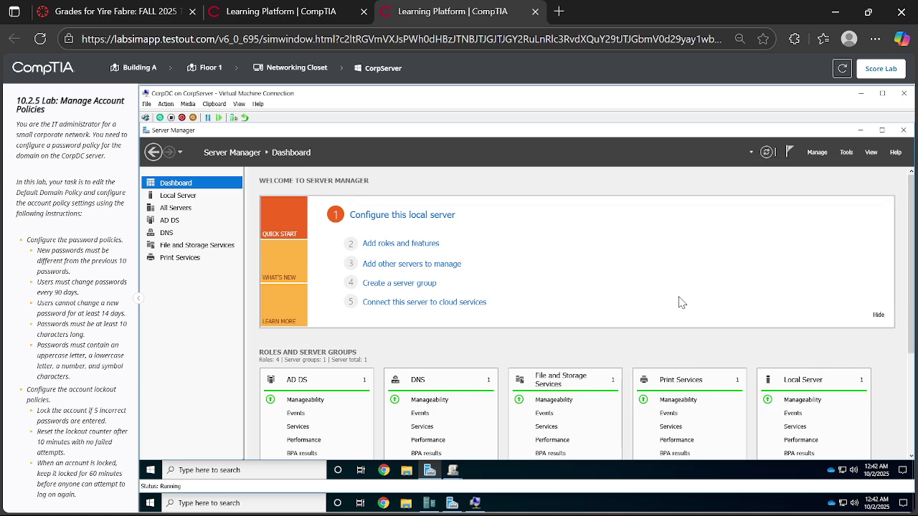
click(846, 154)
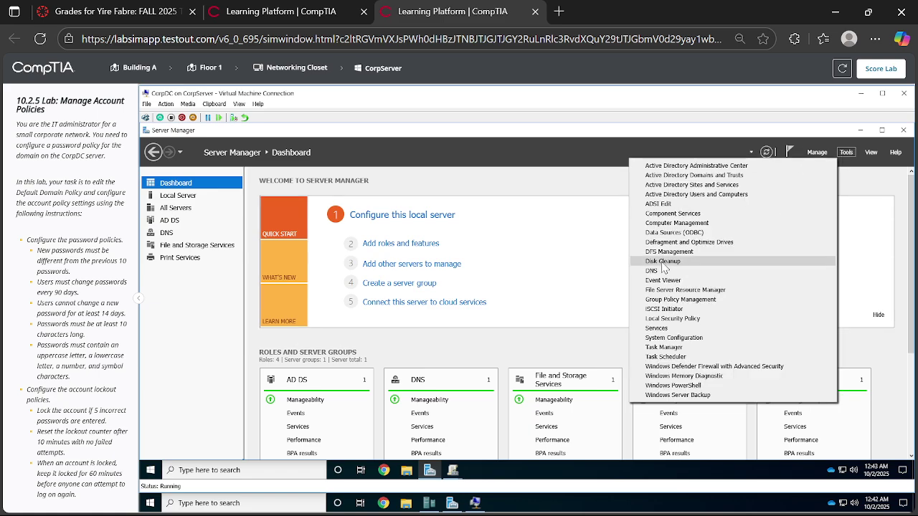
click(676, 302)
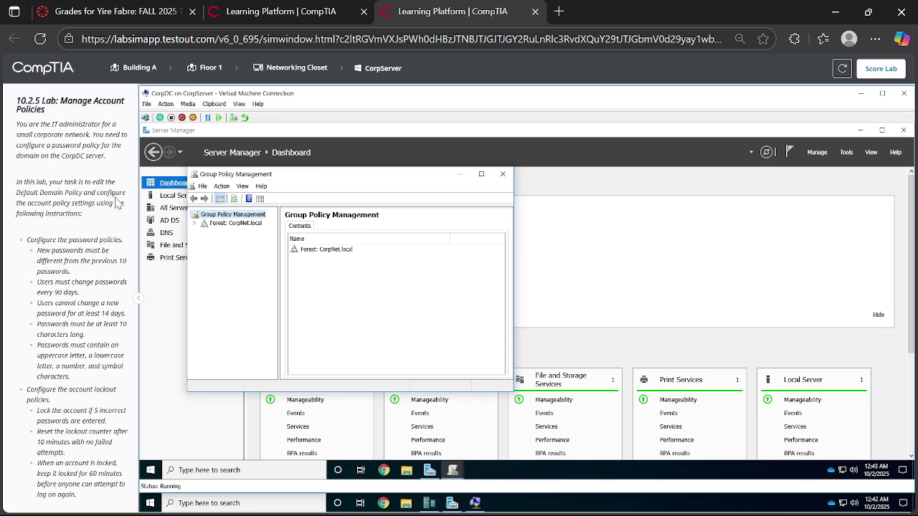
click(479, 176)
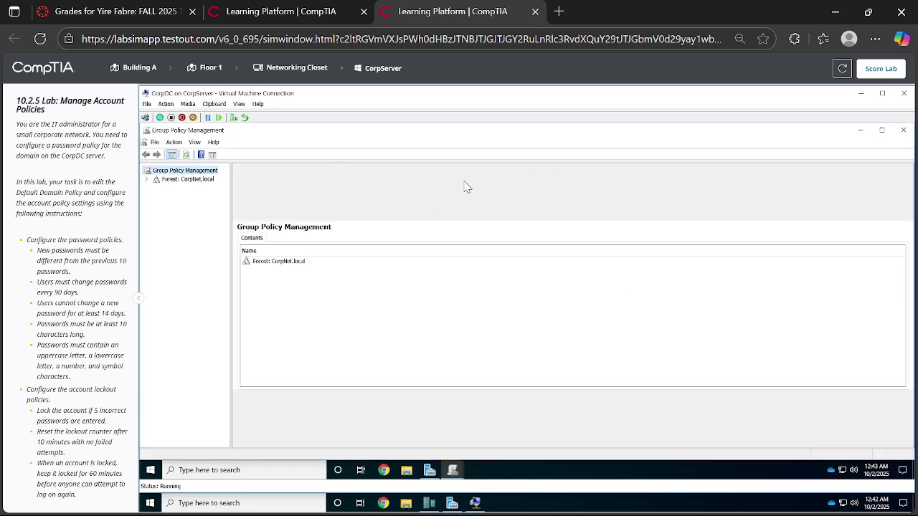
Step: Open the Default Domain Policy of the CorpNet.local domain for editing in a maximized editor window
double_click(182, 180)
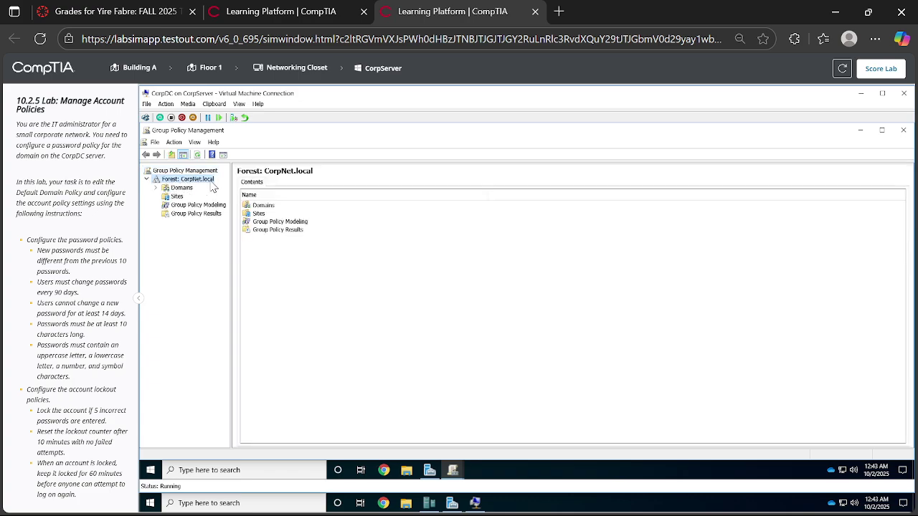
double_click(176, 189)
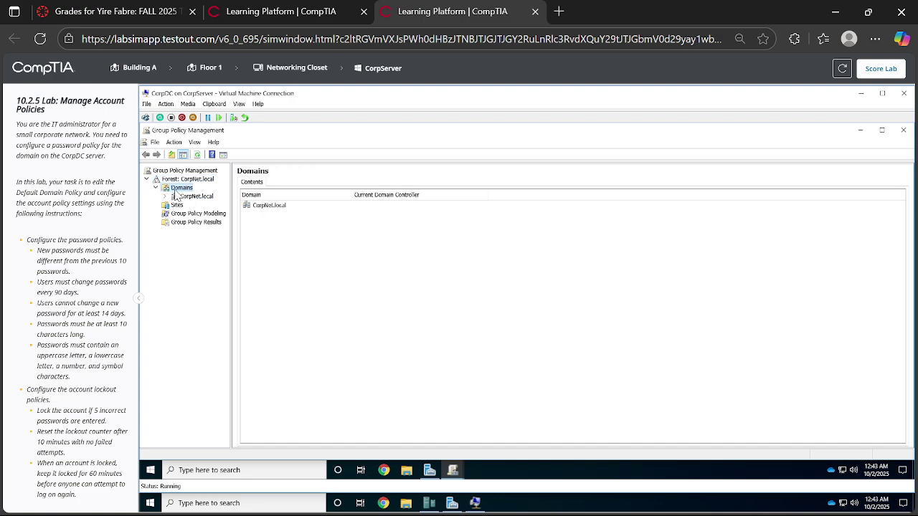
double_click(185, 198)
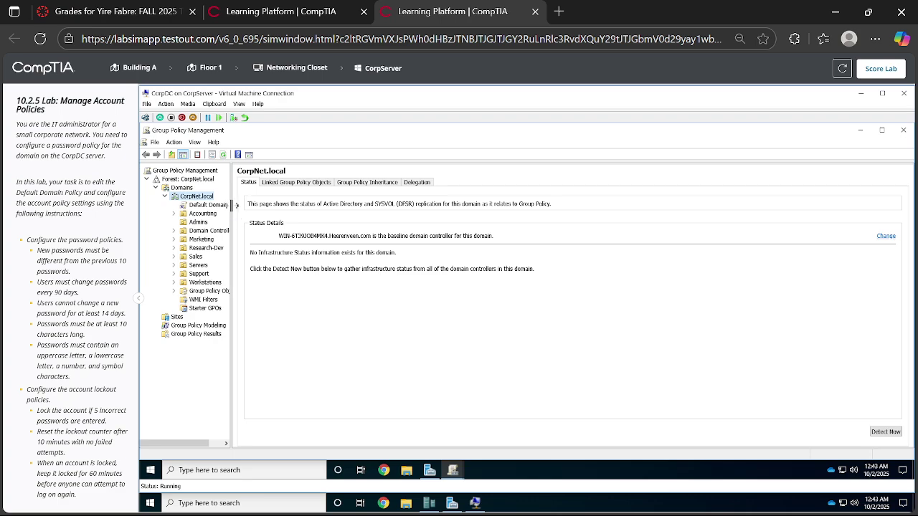
drag(232, 211, 324, 207)
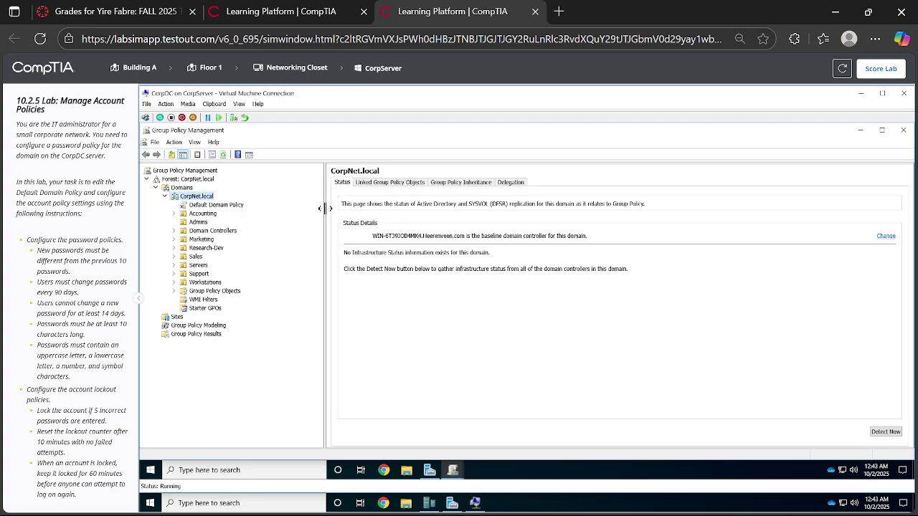
right_click(229, 207)
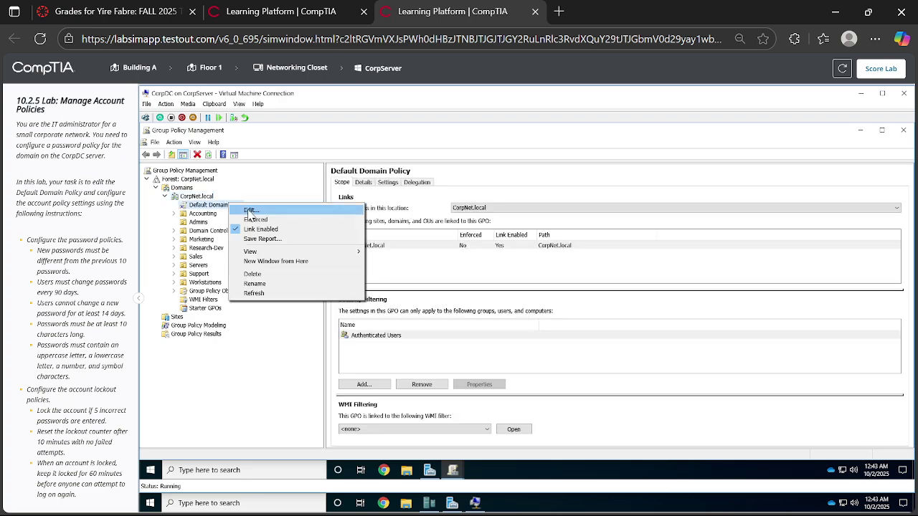
click(247, 211)
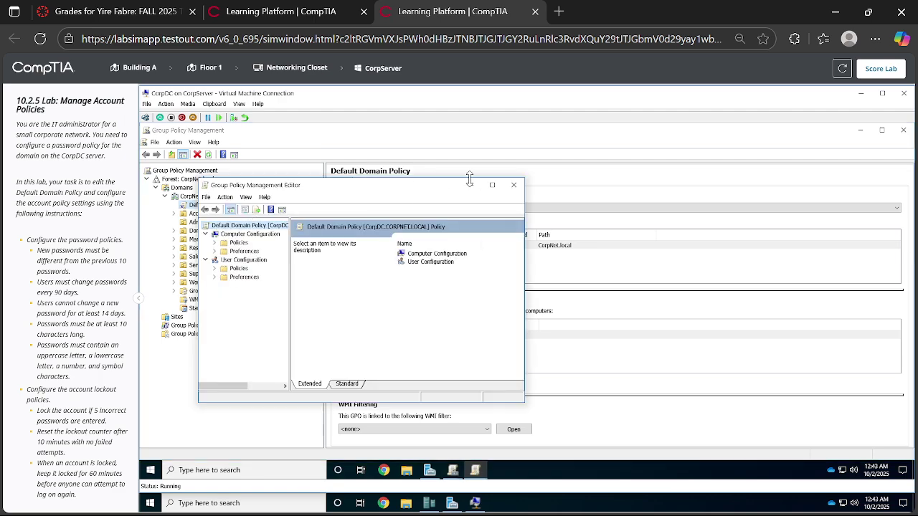
click(491, 185)
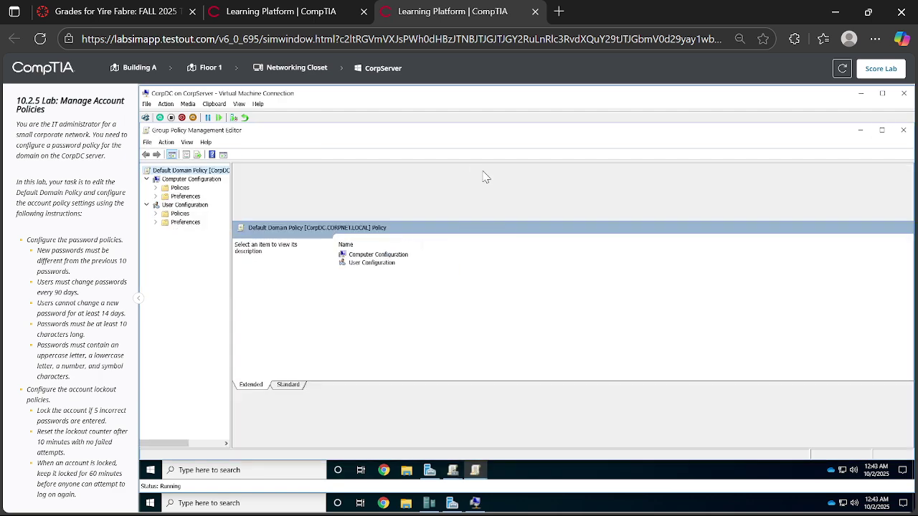
Step: Display the Password Policy settings under Computer Configuration > Policies > Windows Settings > Security Settings > Account Policies
double_click(180, 188)
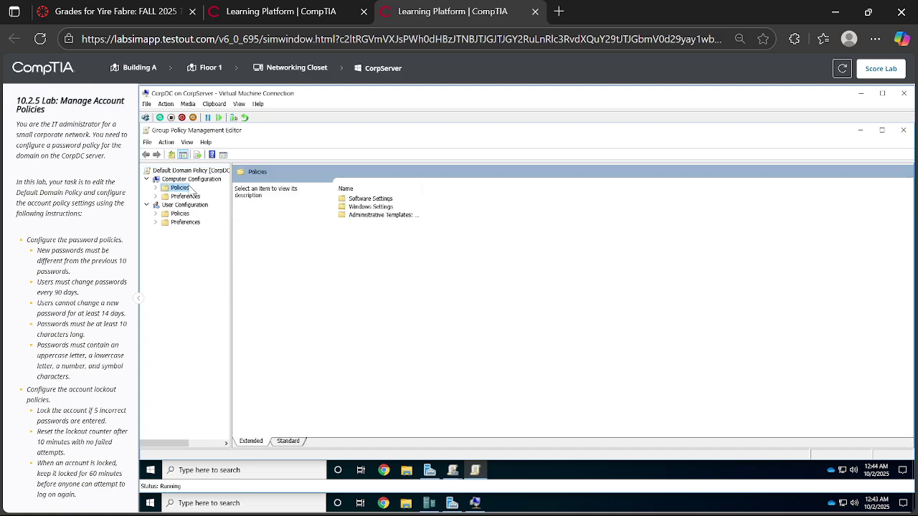
double_click(201, 205)
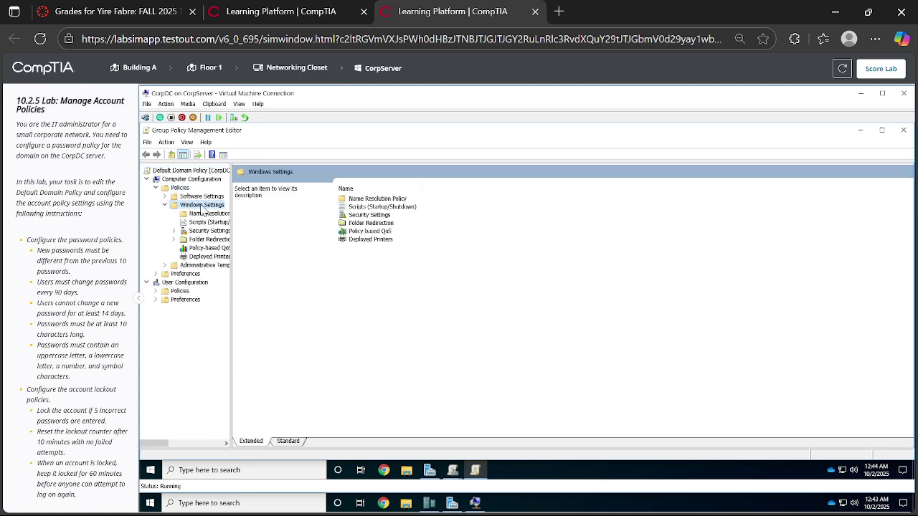
double_click(210, 230)
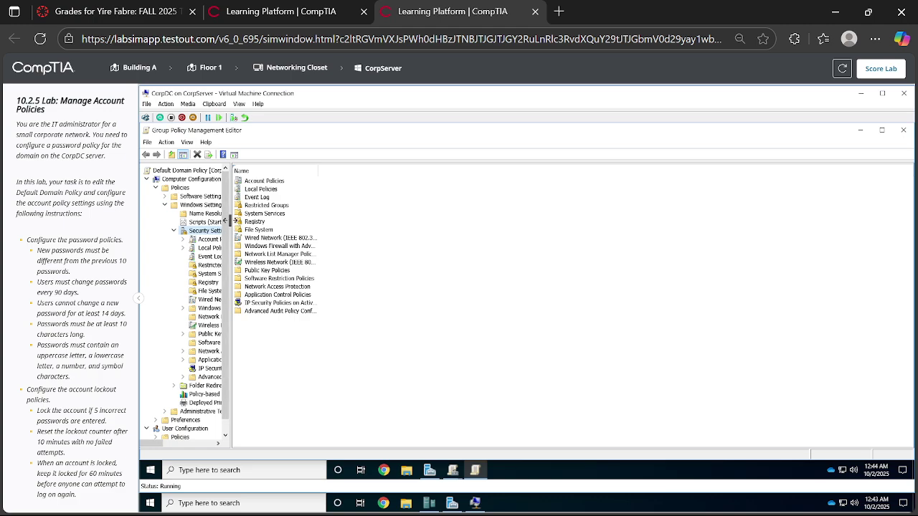
drag(226, 221, 372, 222)
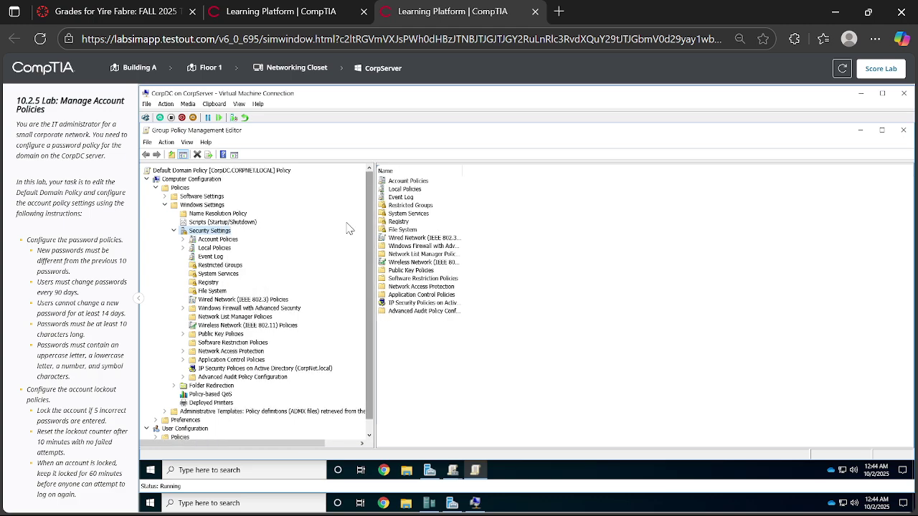
double_click(219, 241)
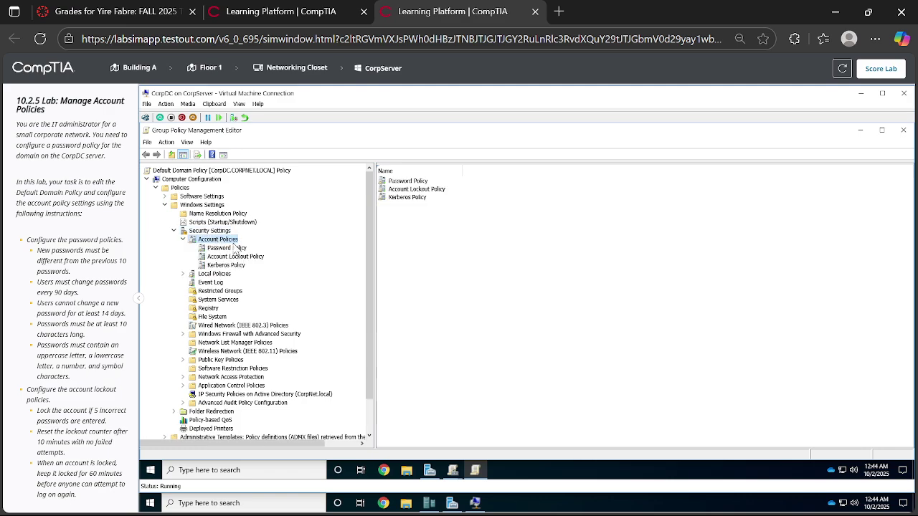
click(231, 249)
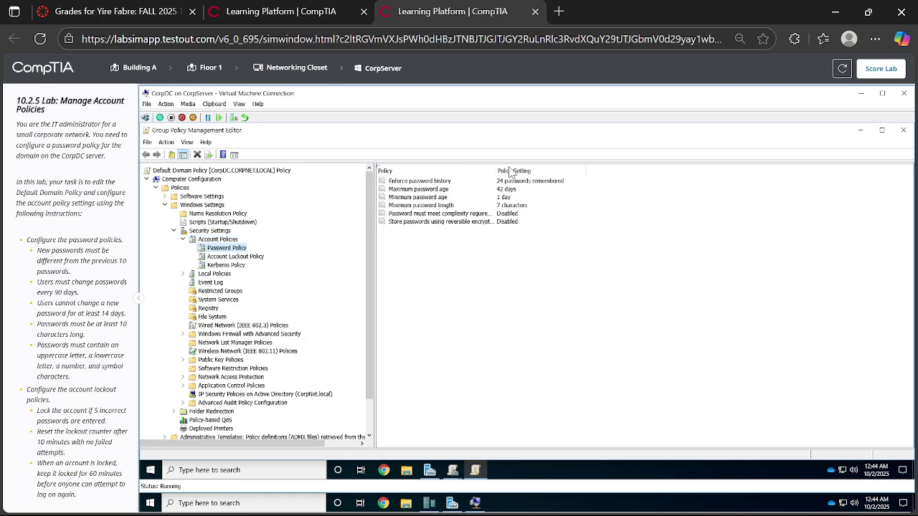
Step: Set the Enforce password history policy to 10 passwords remembered and apply it
click(454, 182)
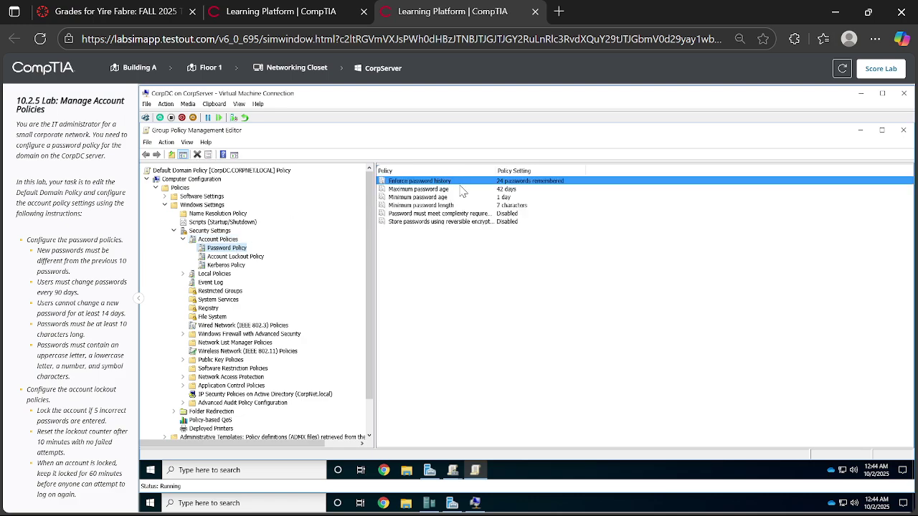
right_click(458, 181)
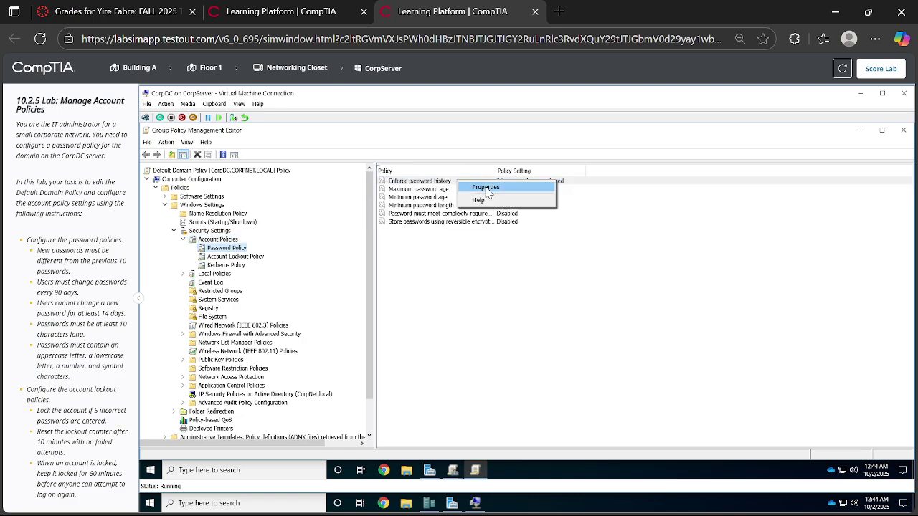
click(486, 187)
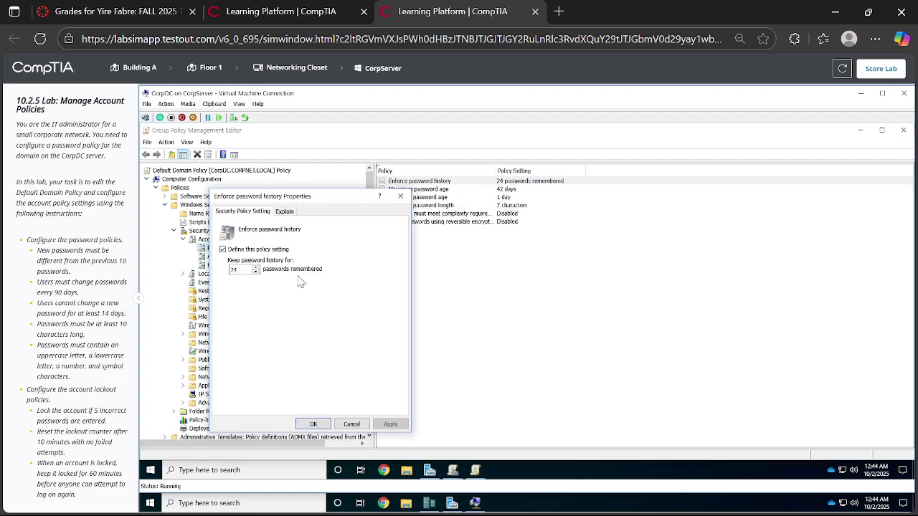
double_click(244, 267)
text(10)
click(389, 424)
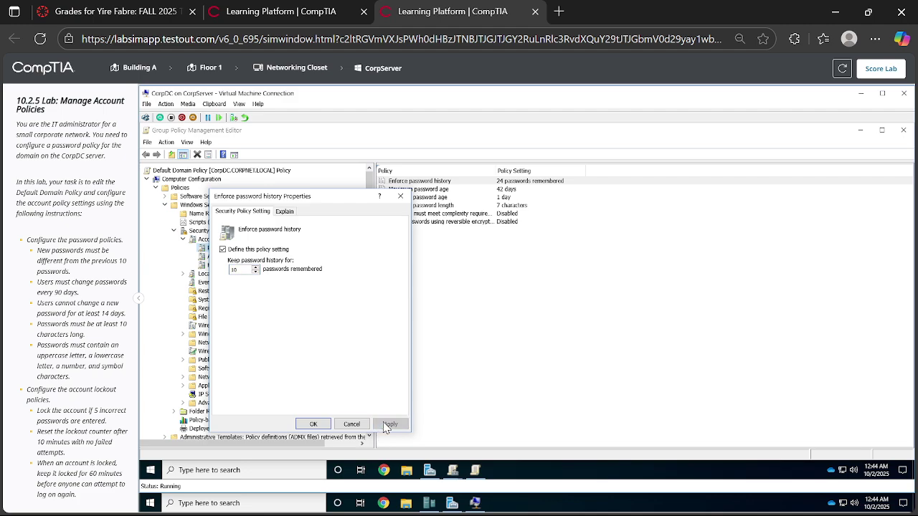
click(313, 424)
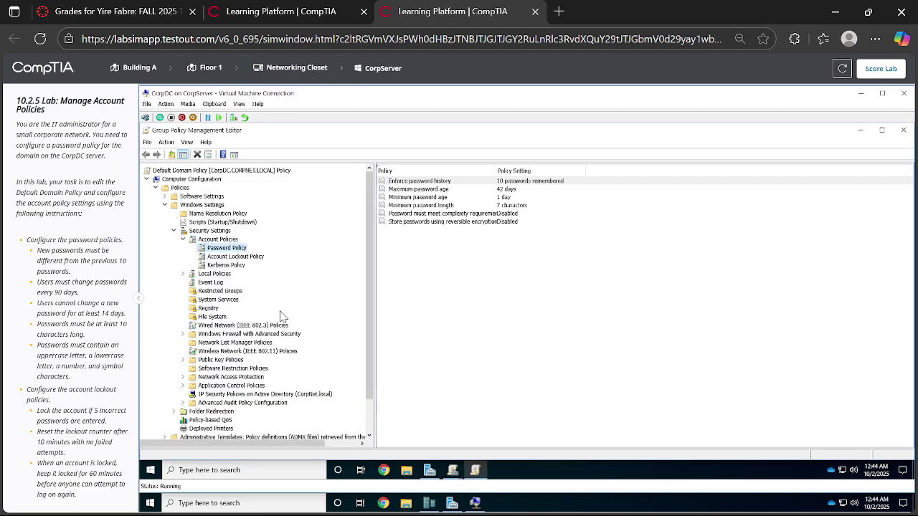
Step: Set the Maximum password age policy so that passwords expire in 90 days
click(413, 190)
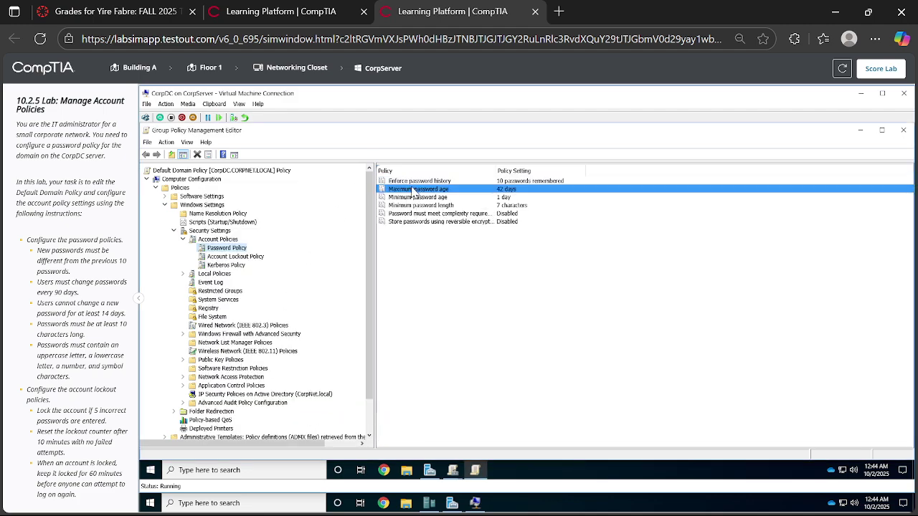
double_click(414, 190)
double_click(245, 279)
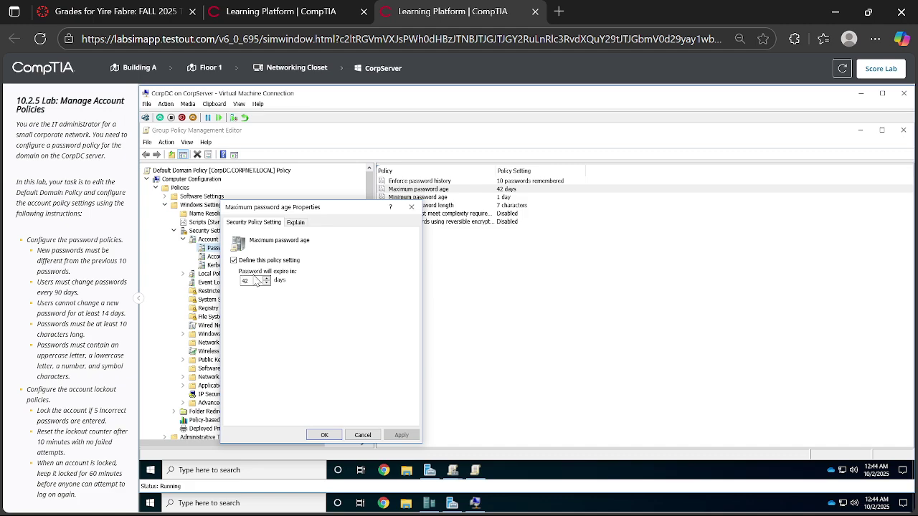
key(BackSpace)
text(90)
click(402, 435)
click(324, 435)
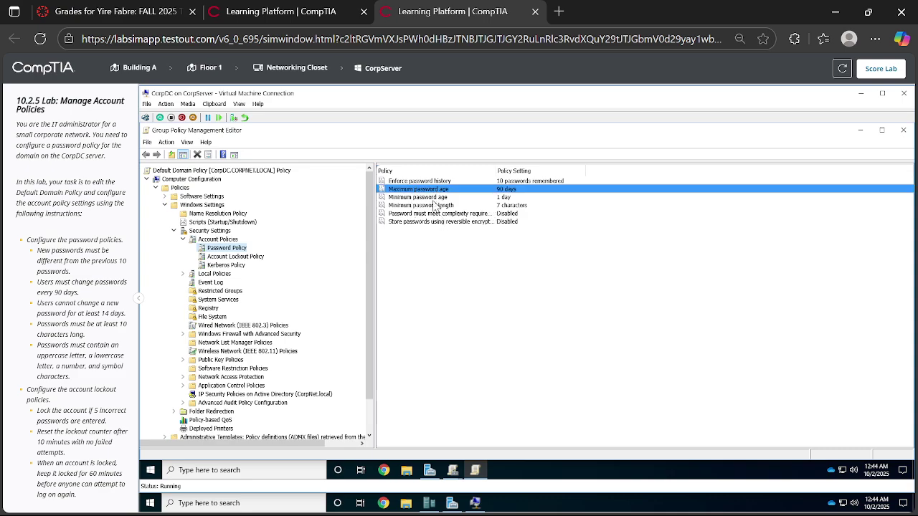
Step: Set the Minimum password age policy so that passwords can be changed after 14 days, and apply it
double_click(433, 200)
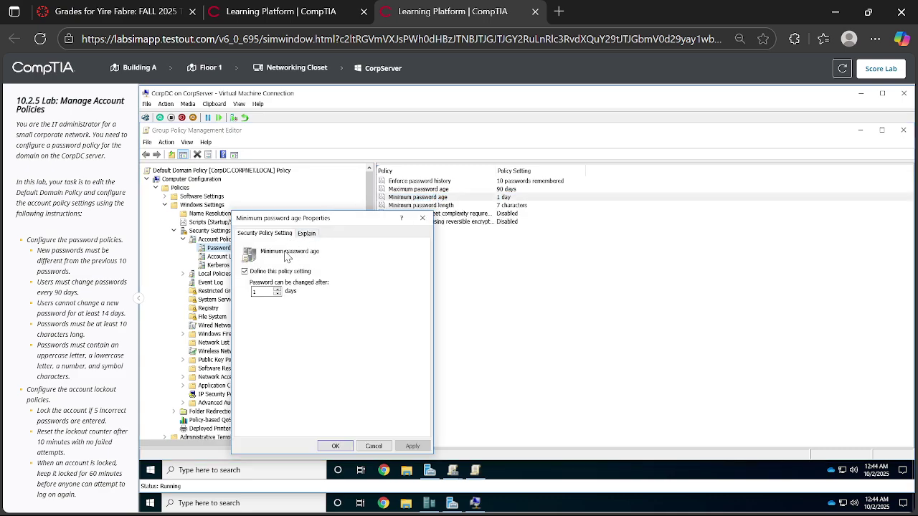
double_click(271, 293)
text(144)
click(413, 446)
click(341, 446)
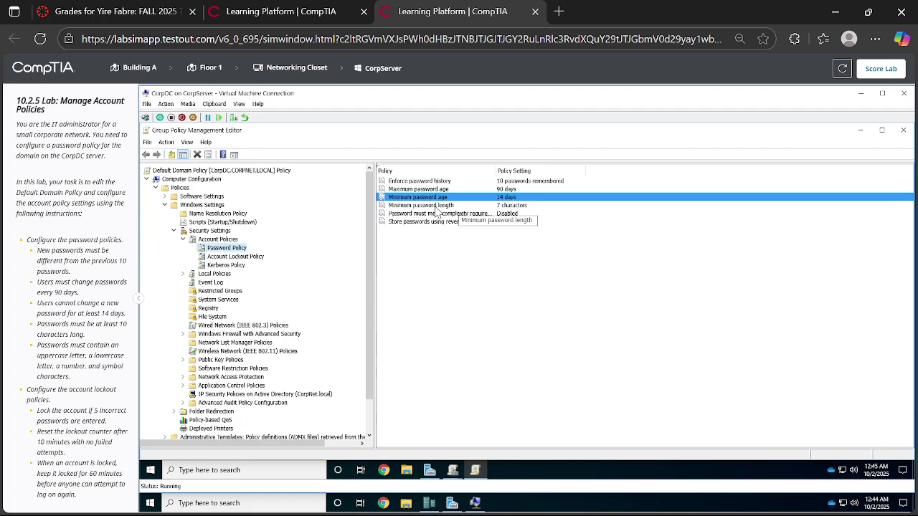
Step: Set the Minimum password length policy to at least 10 characters and apply it
double_click(430, 206)
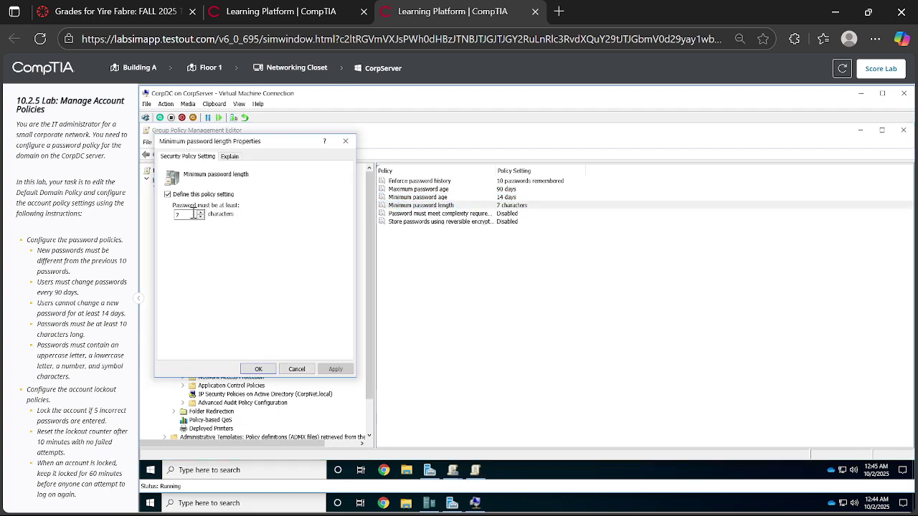
double_click(193, 214)
text(10)
click(334, 369)
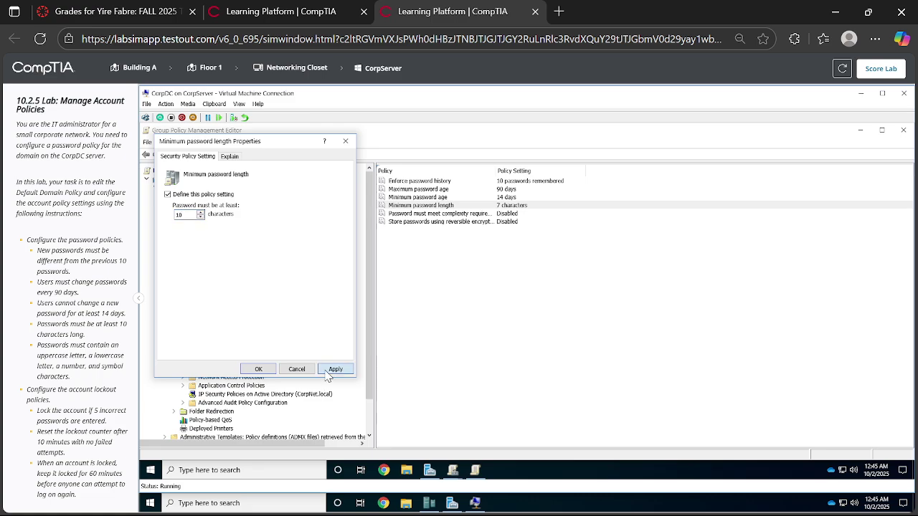
click(258, 369)
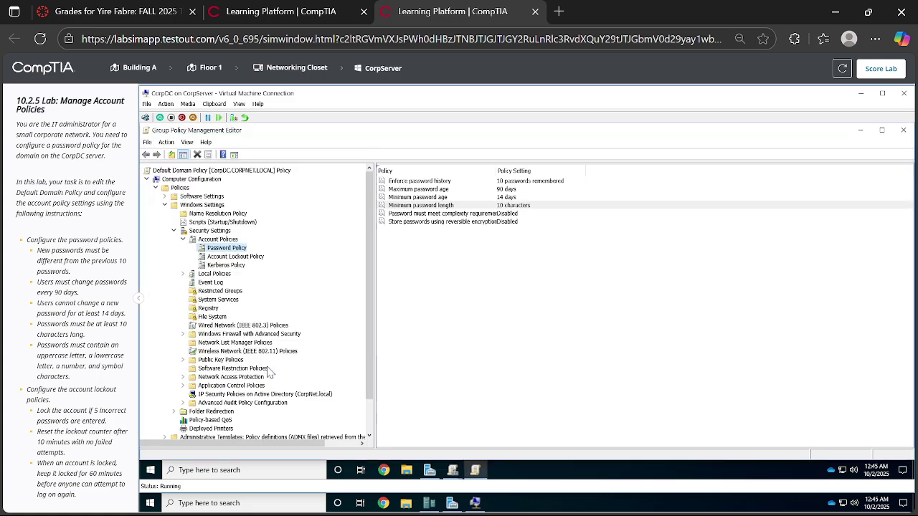
Step: Check the explanation of the Password must meet complexity requirements policy and set the policy to Enabled
double_click(439, 213)
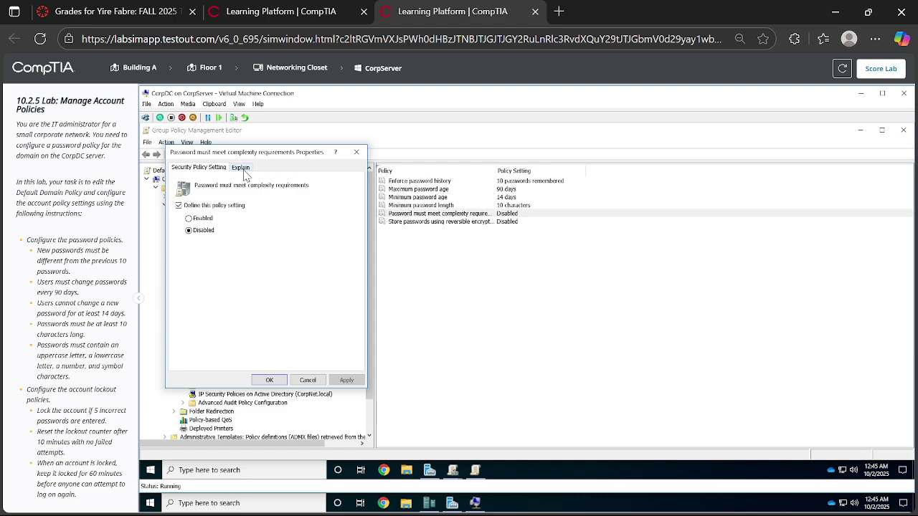
click(243, 170)
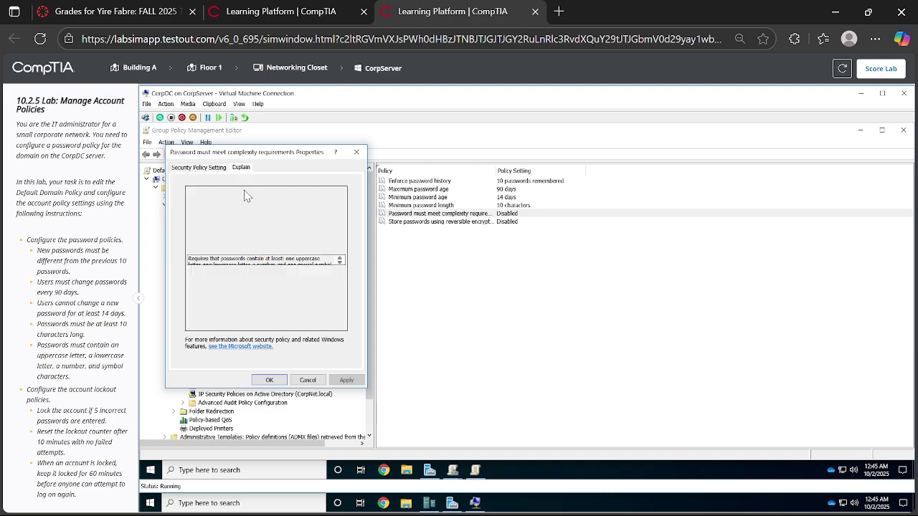
click(212, 168)
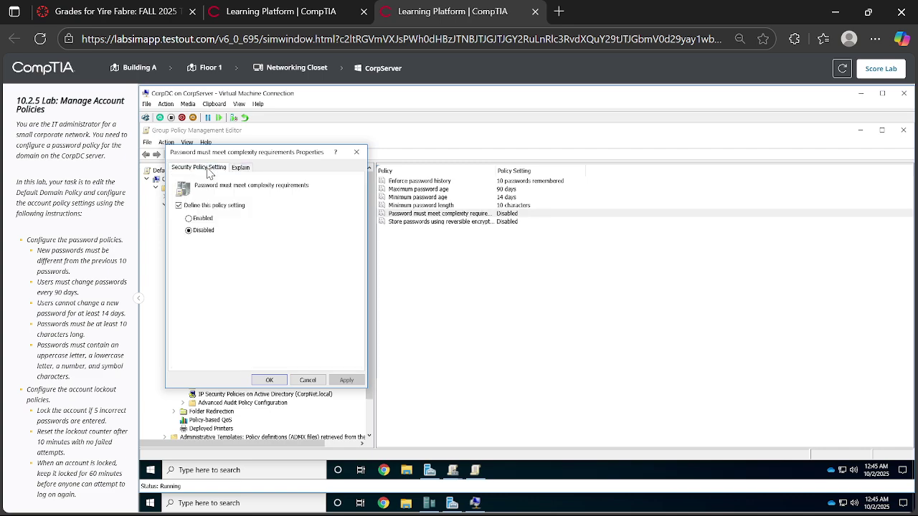
click(189, 218)
click(269, 381)
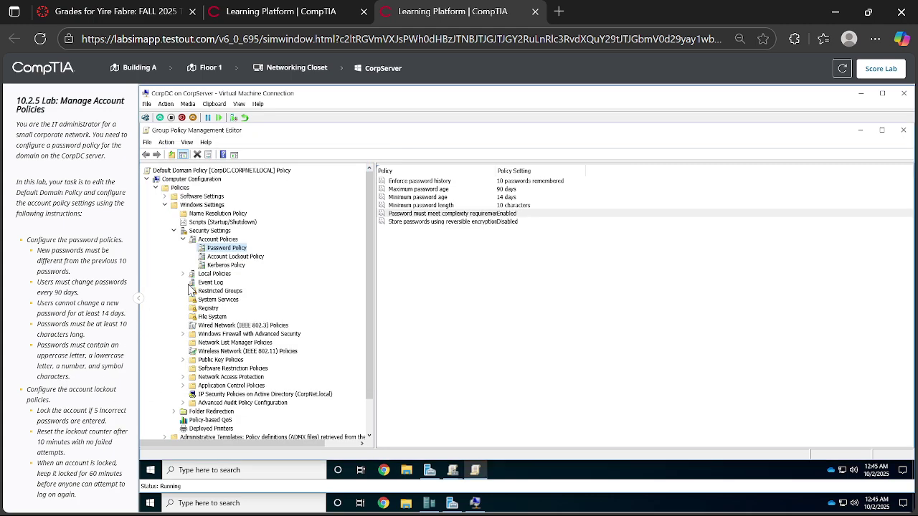
Step: In the Account Lockout Policy settings, set the Account lockout threshold to 5 invalid logon attempts and apply it
click(224, 258)
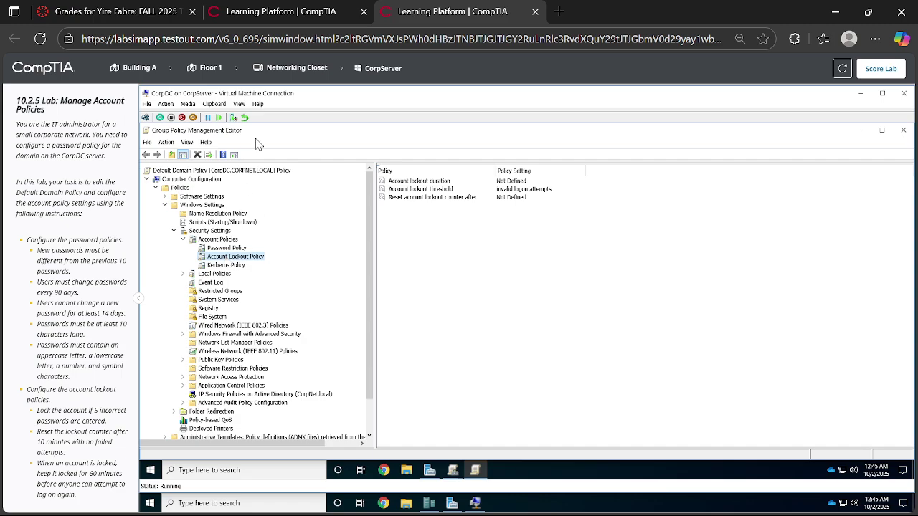
double_click(420, 189)
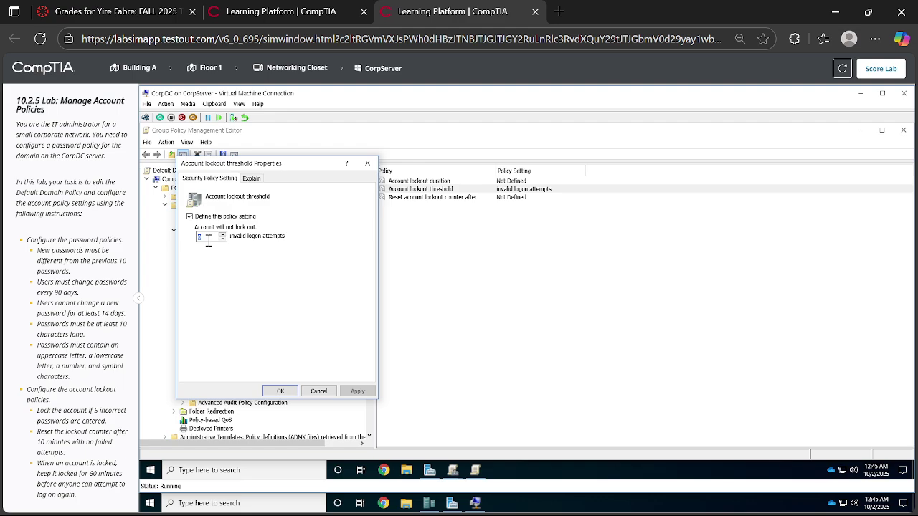
text(5)
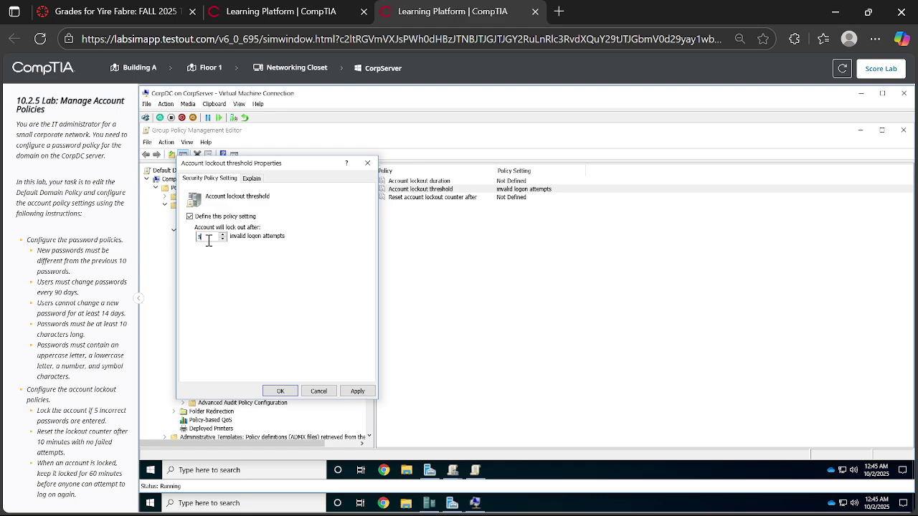
click(358, 391)
click(280, 391)
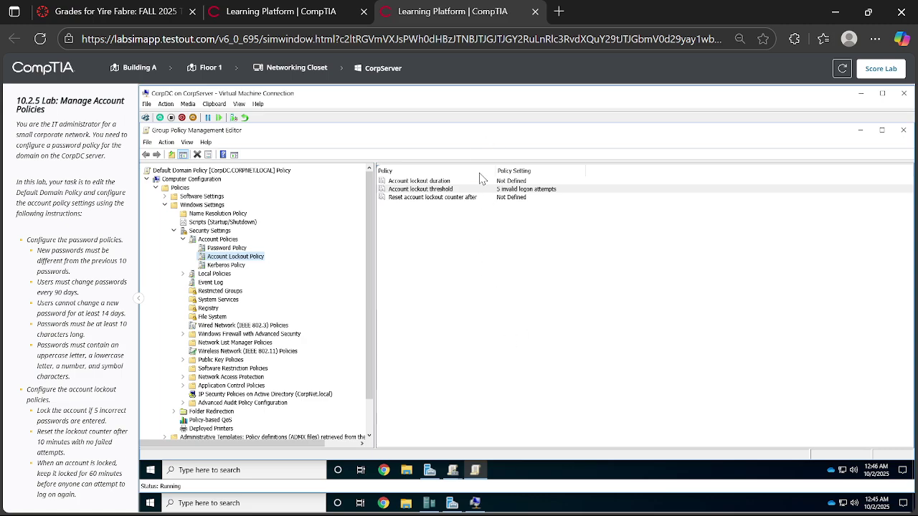
Step: Define the Account lockout duration policy with a lockout of 60 minutes and apply it
click(459, 189)
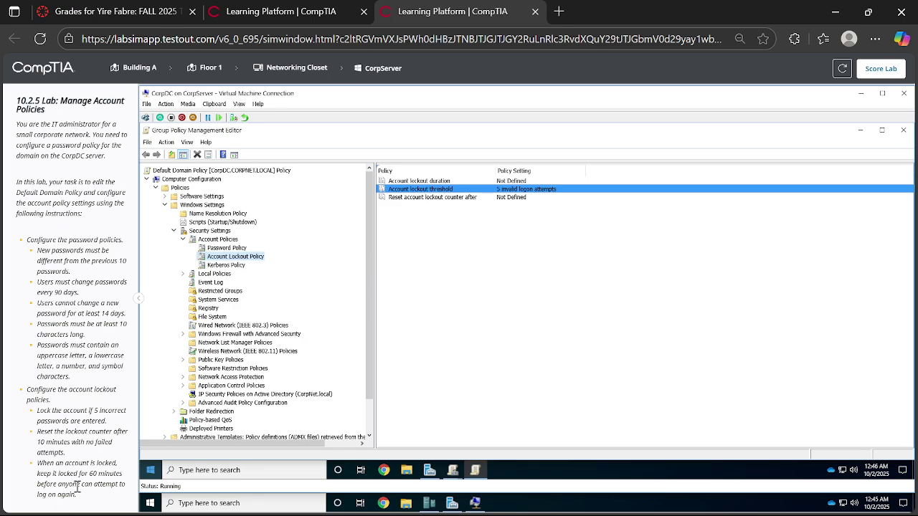
click(444, 182)
double_click(444, 182)
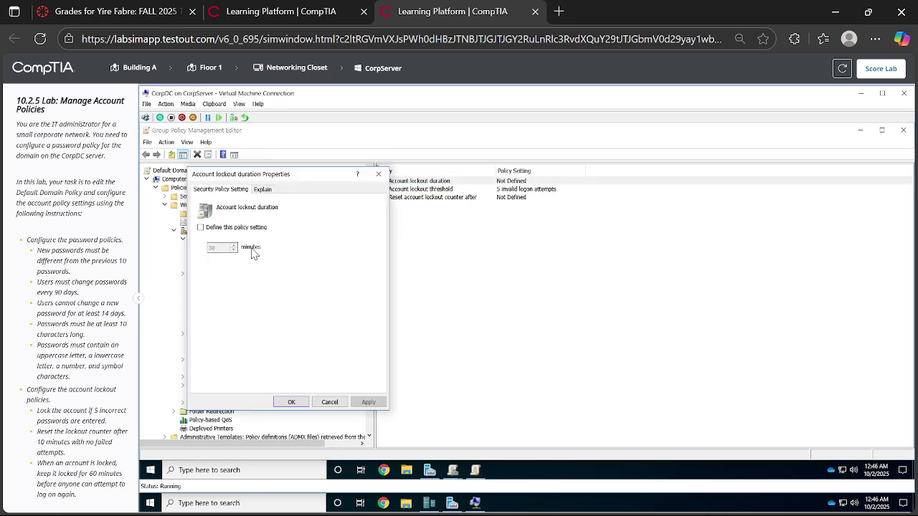
click(201, 228)
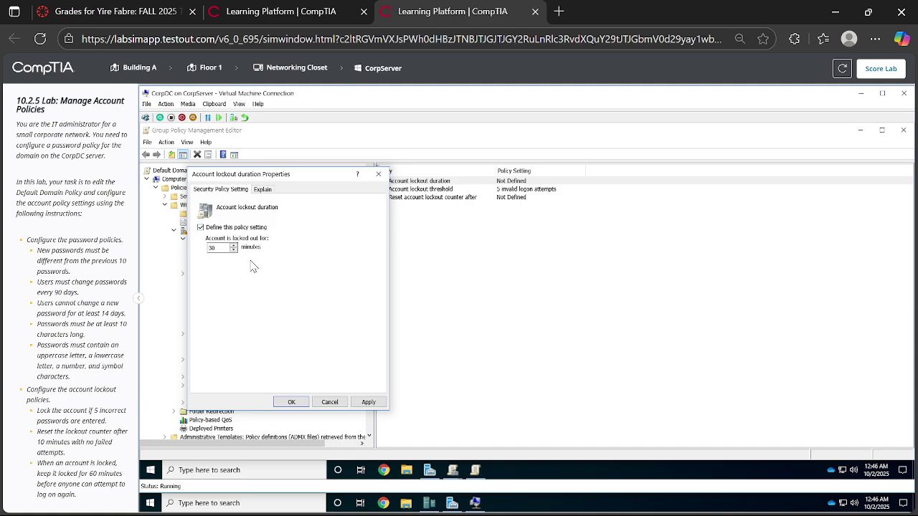
double_click(219, 249)
text(60)
click(367, 402)
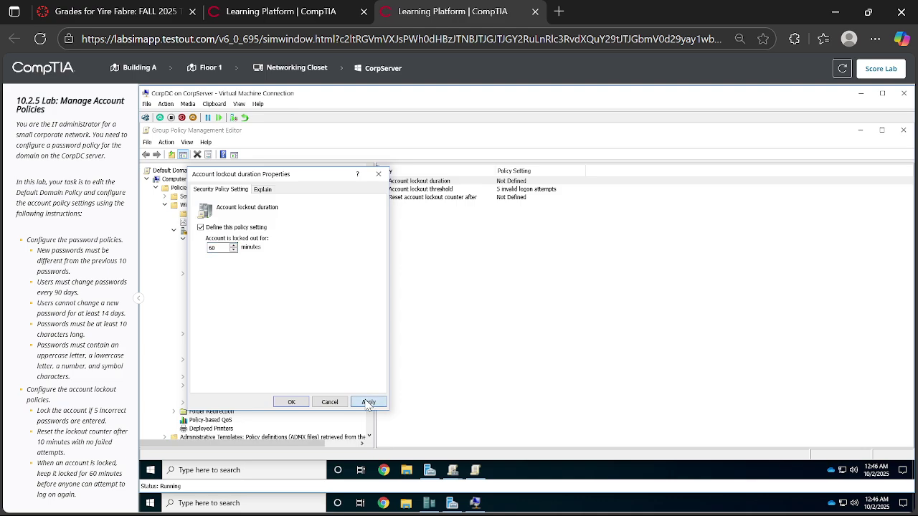
click(291, 402)
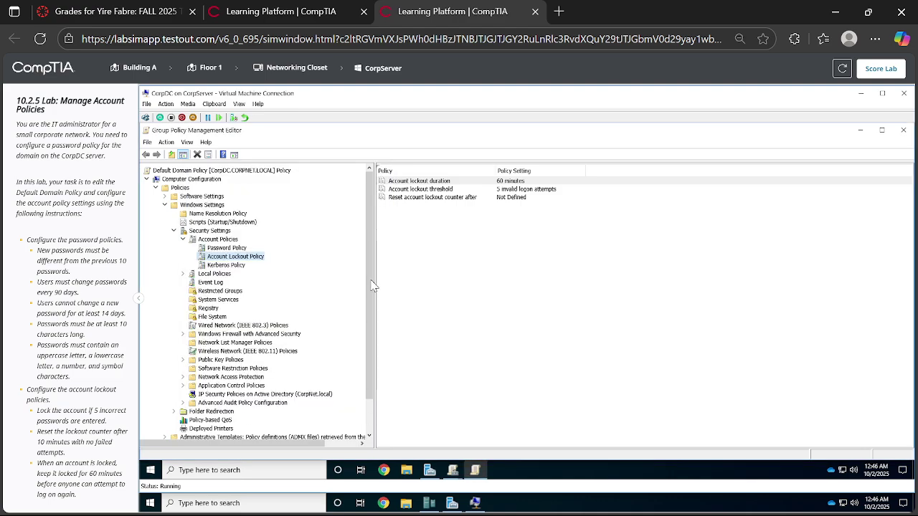
Step: Define the Reset account lockout counter after policy with a value of 10 minutes and apply it
double_click(454, 198)
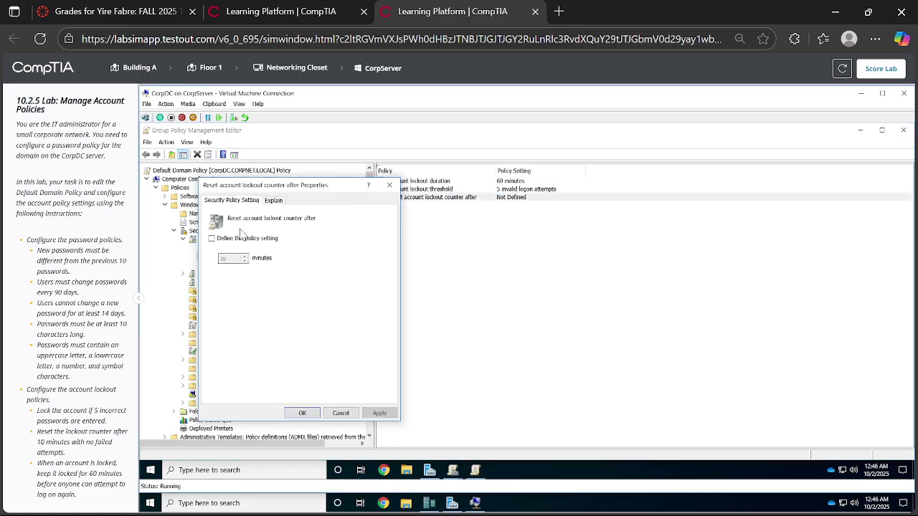
click(212, 238)
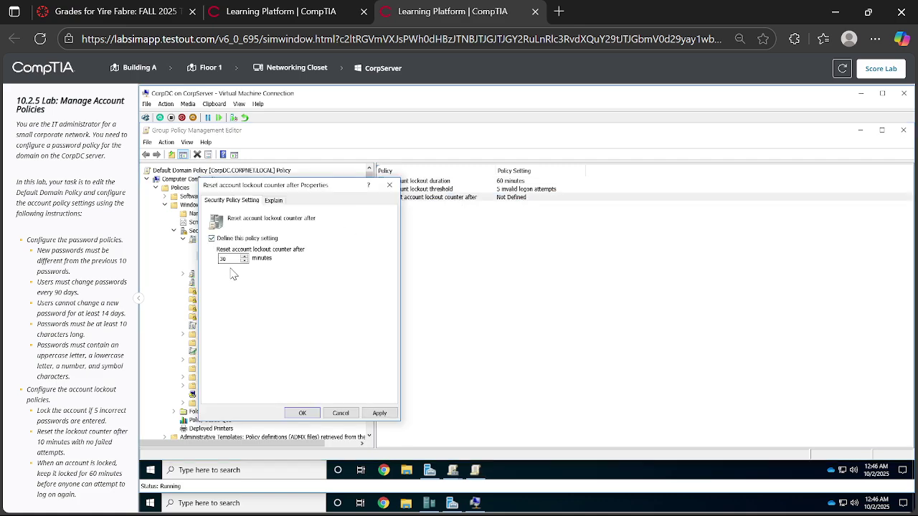
double_click(228, 259)
text(10)
click(379, 413)
click(304, 413)
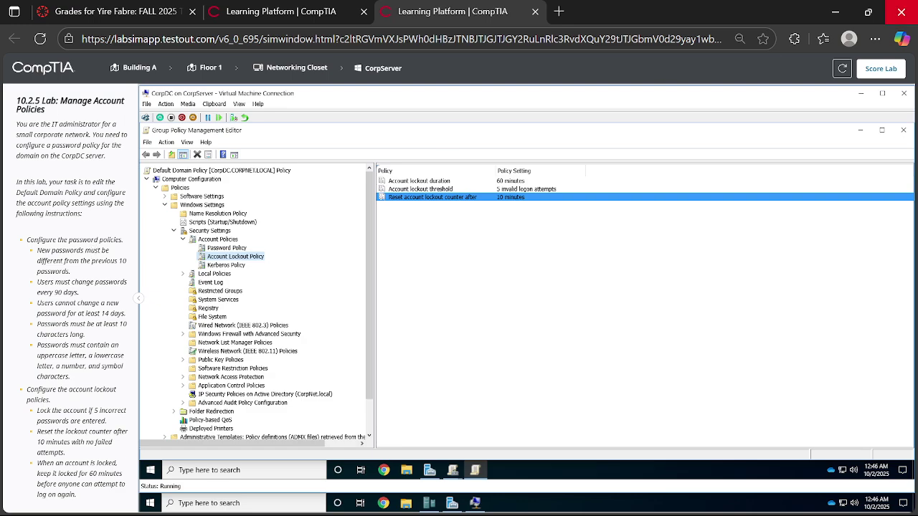
Step: Submit the completed account policies lab for scoring
click(874, 72)
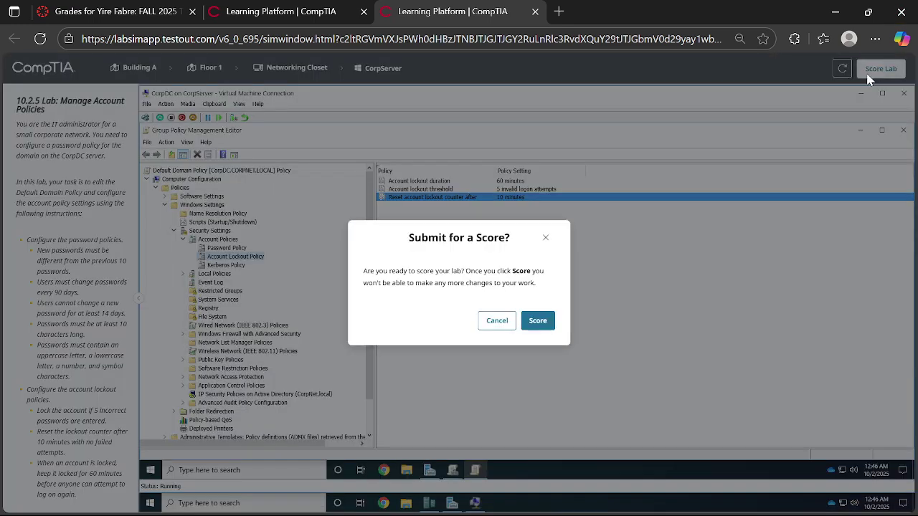
click(620, 511)
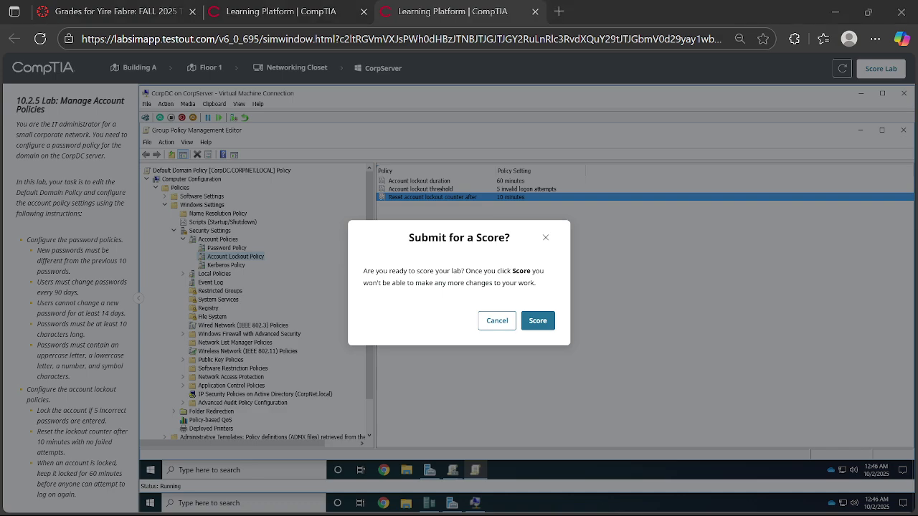